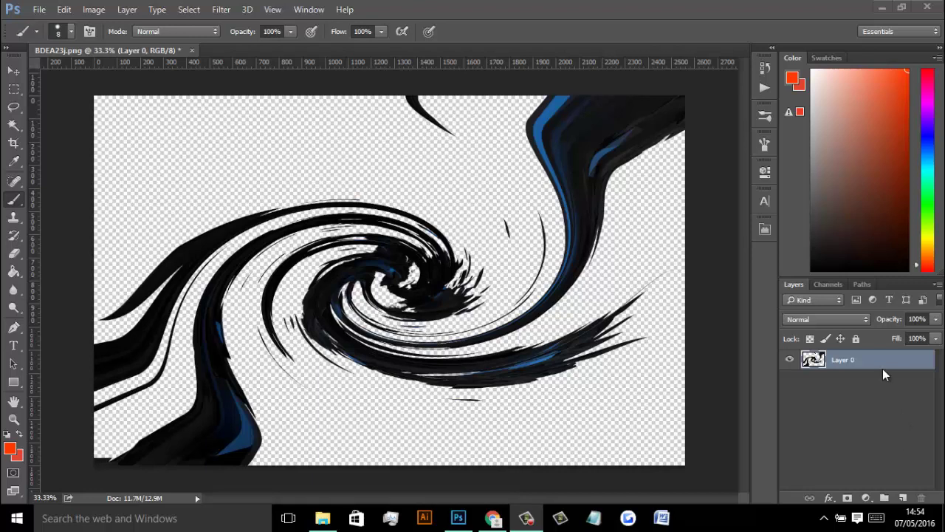
Bring Photoshop with the swirl artwork to the front
click(884, 371)
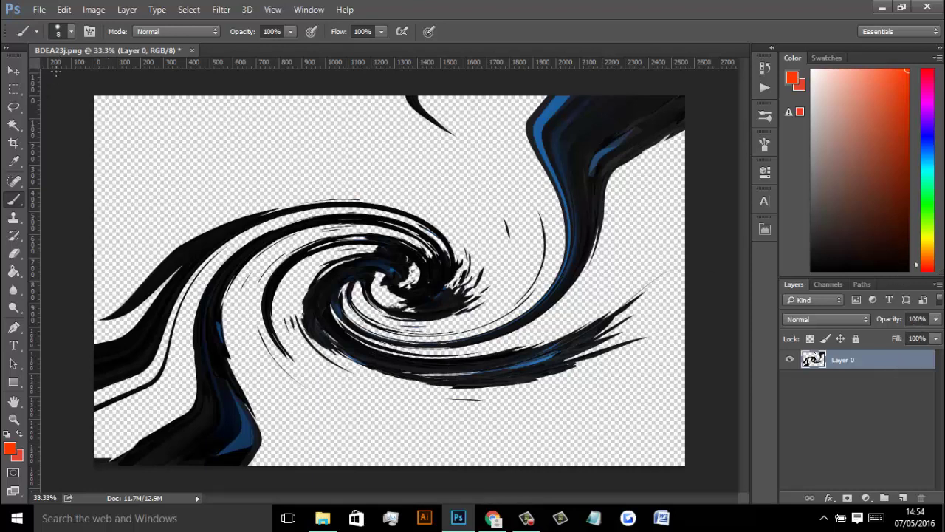
Reset the Brush Preset picker to the default brushes, replacing the current set
click(71, 31)
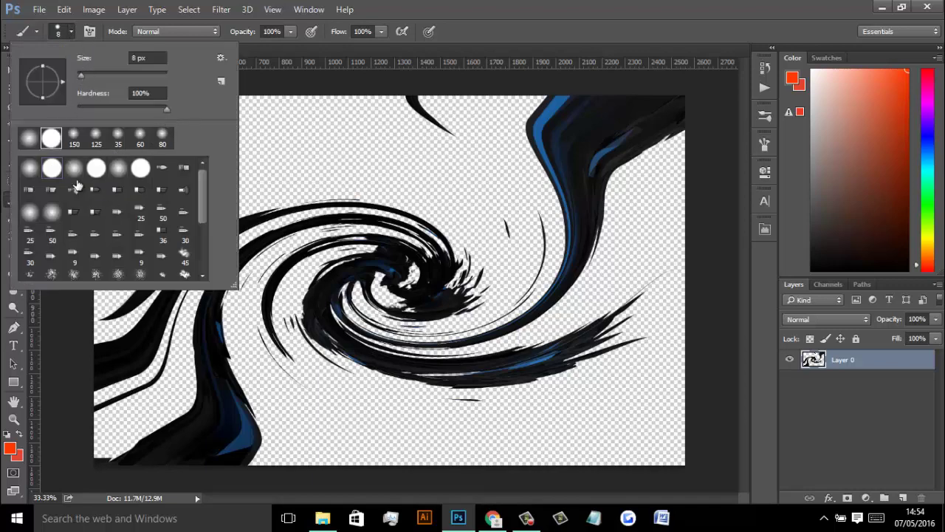
click(220, 59)
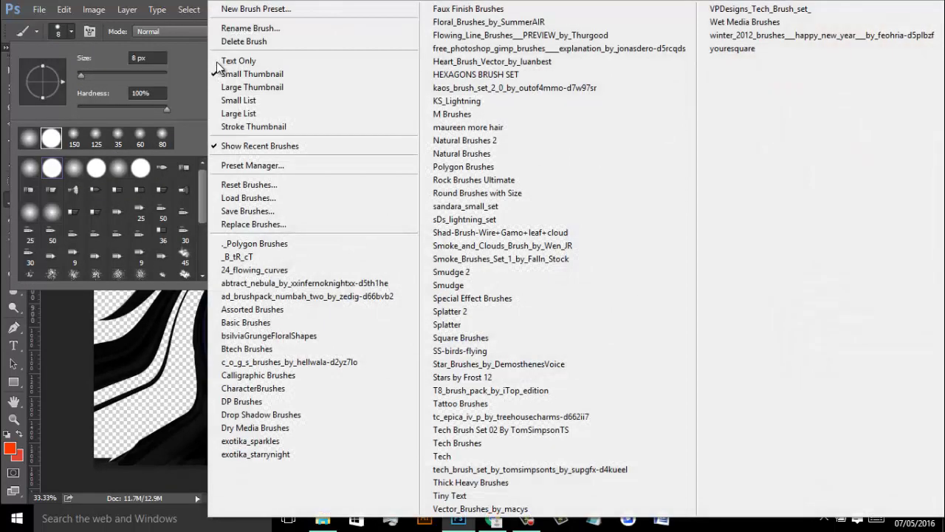
click(221, 58)
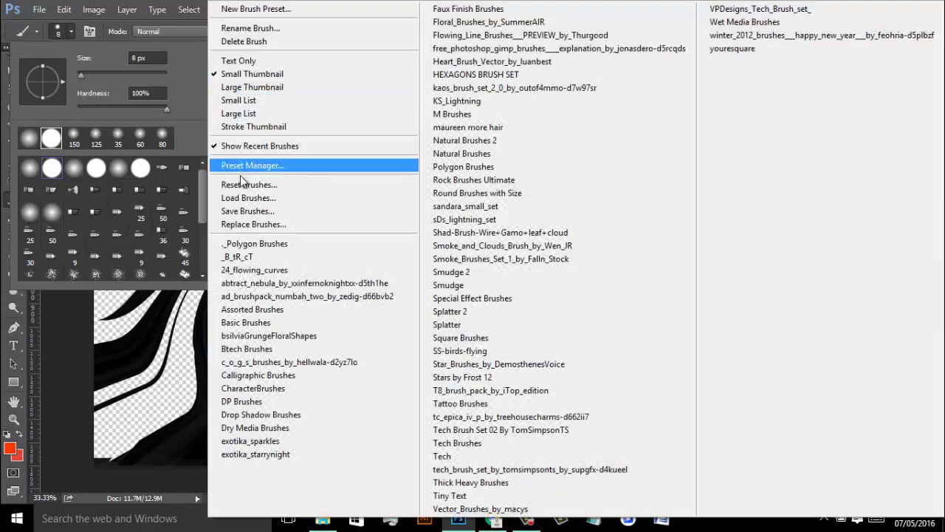
click(242, 184)
click(312, 207)
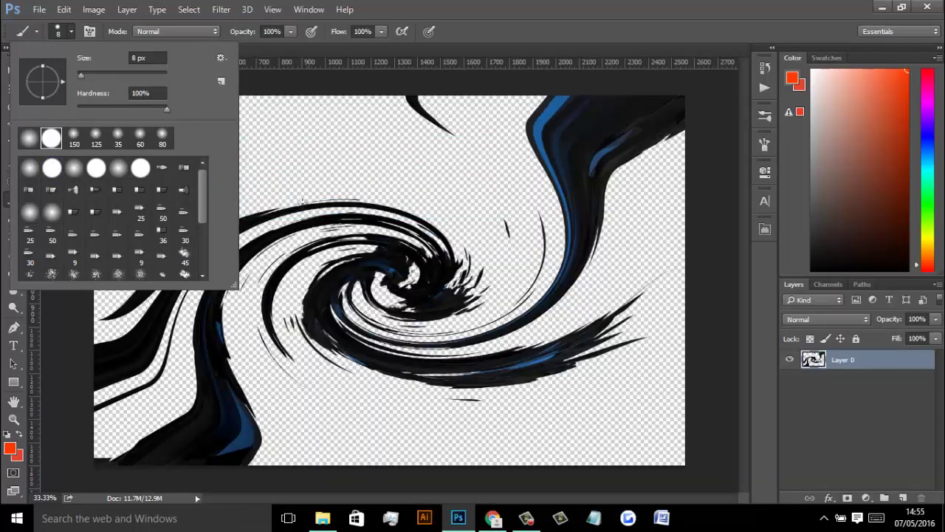
Close the brush picker and magnify the swirl's central curves to full pixel size
click(82, 31)
key(ctrl+plus)
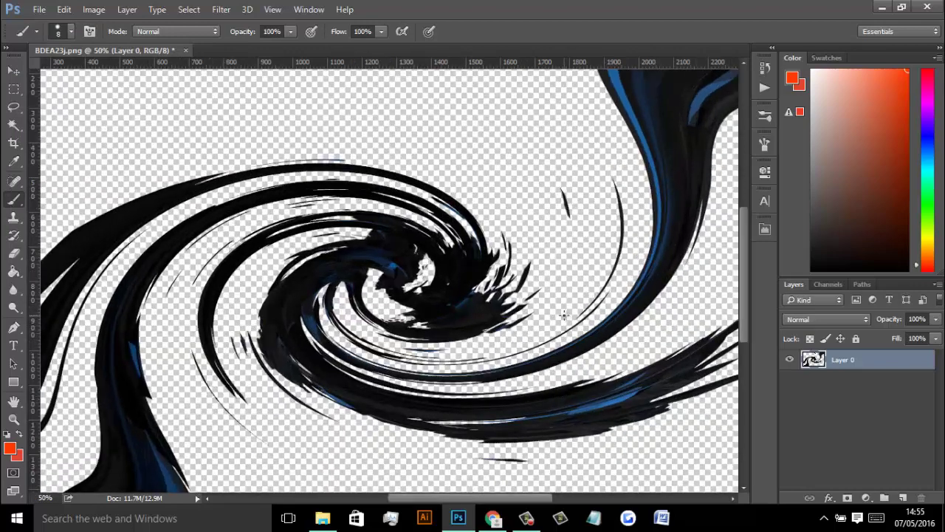
key(ctrl+plus)
scroll(472, 345, down, 2)
scroll(472, 345, down, 2)
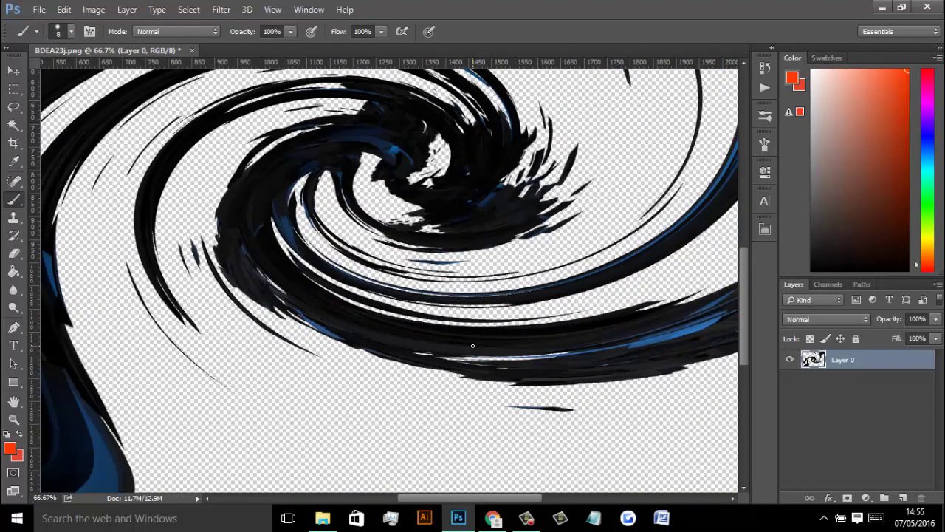
key(ctrl+plus)
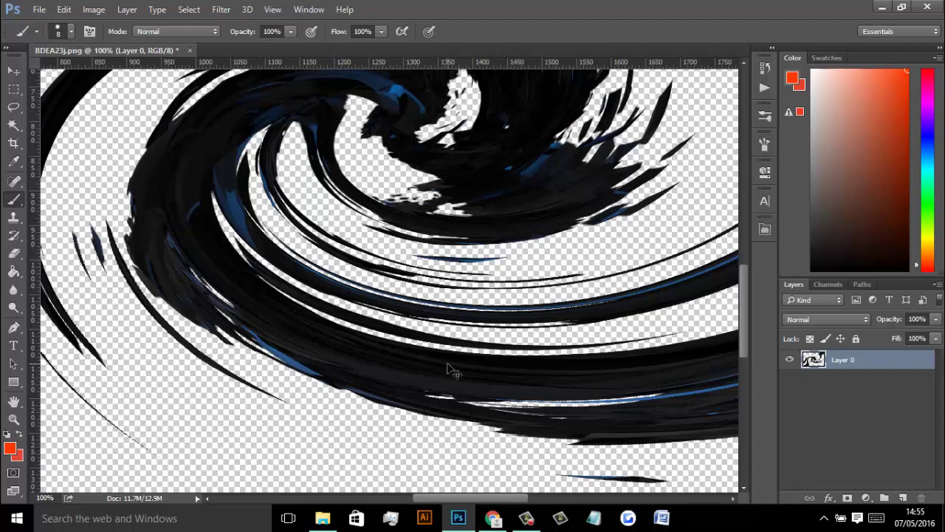
alt+scroll(447, 363, down, 1)
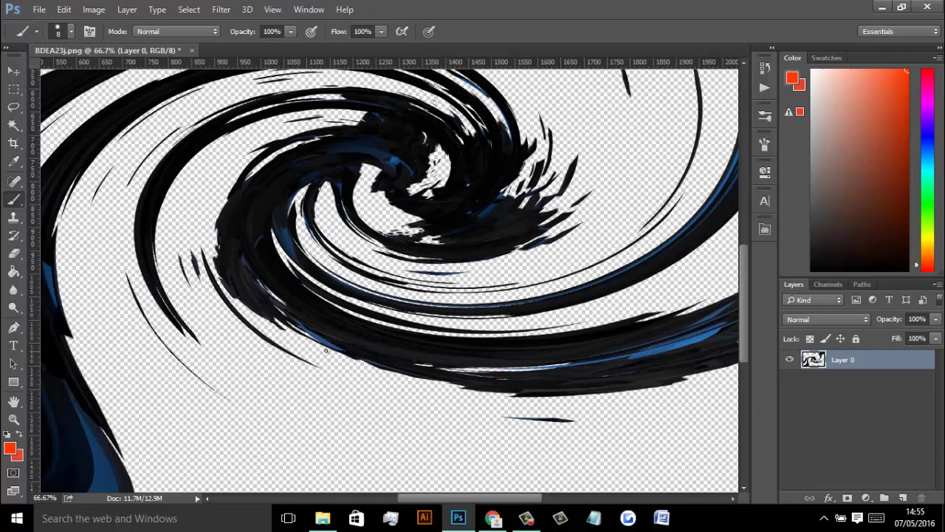
Set the foreground colour to orange-red and add an empty Layer 1 above Layer 0
click(11, 448)
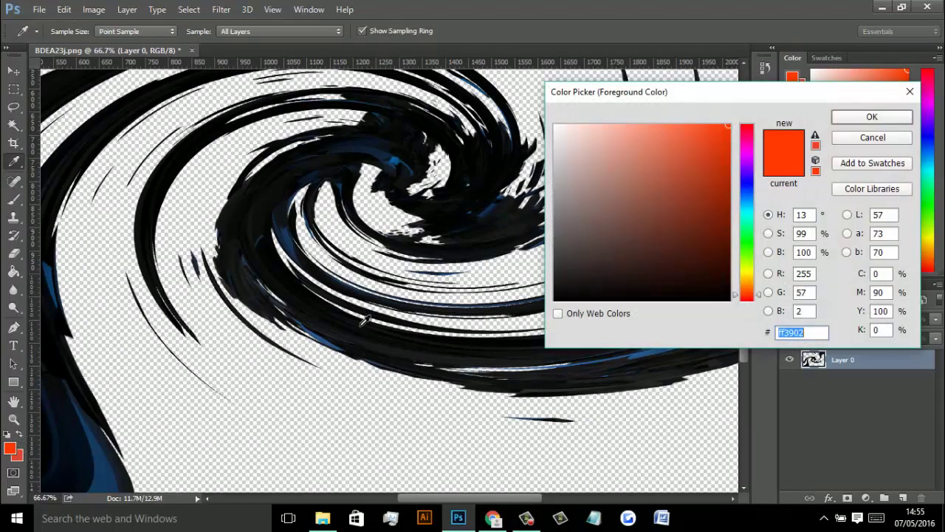
click(858, 118)
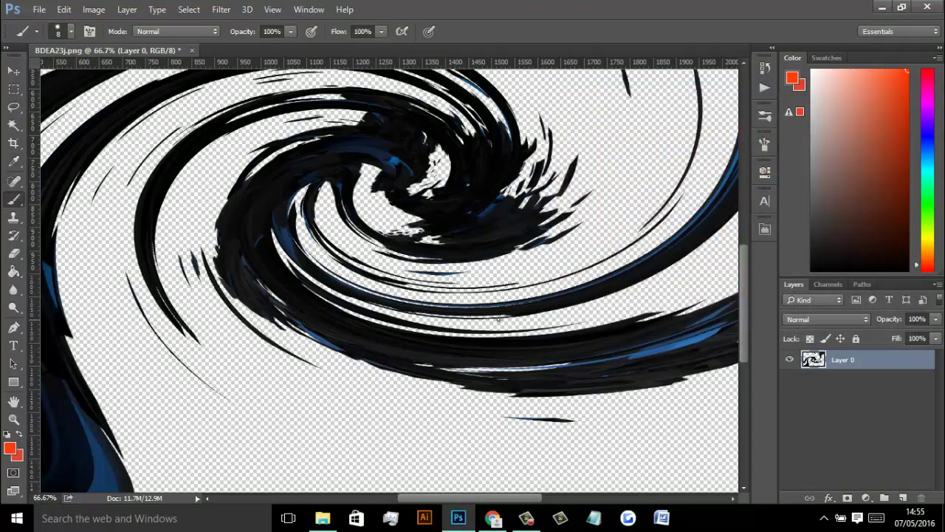
click(904, 499)
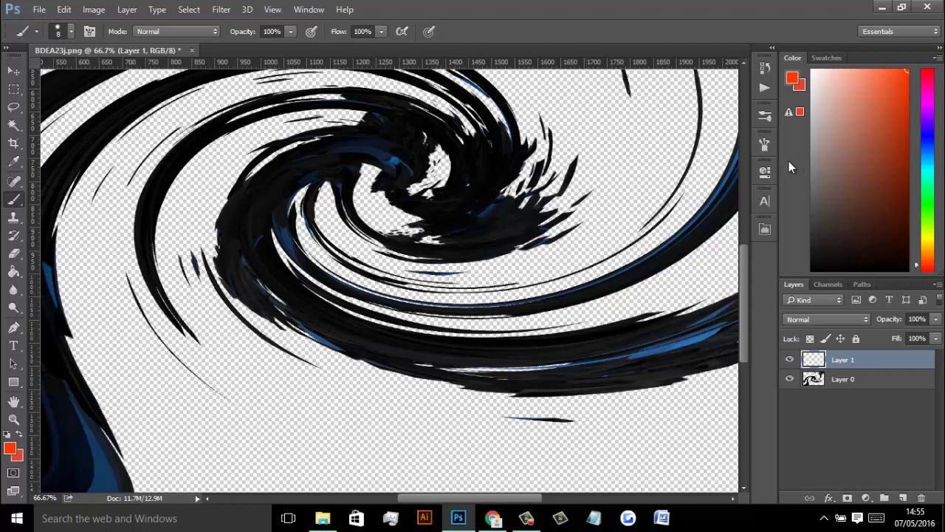
Enable brush Shape Dynamics with size controlled by Pen Pressure, then switch to the Pen tool
click(765, 145)
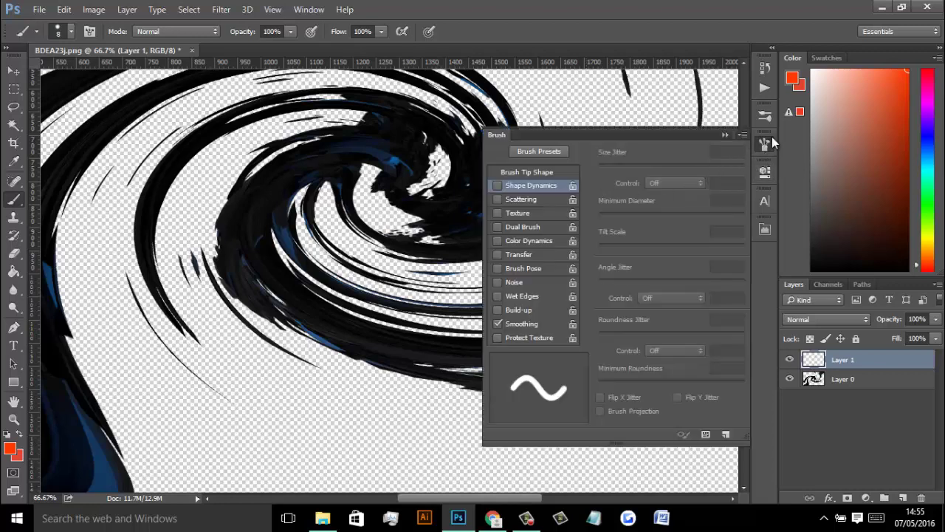
click(772, 141)
click(309, 9)
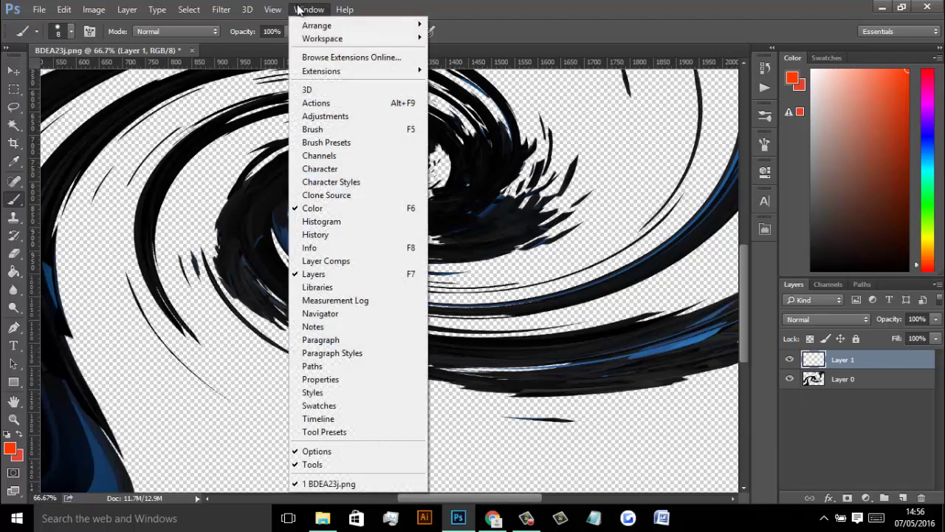
click(344, 130)
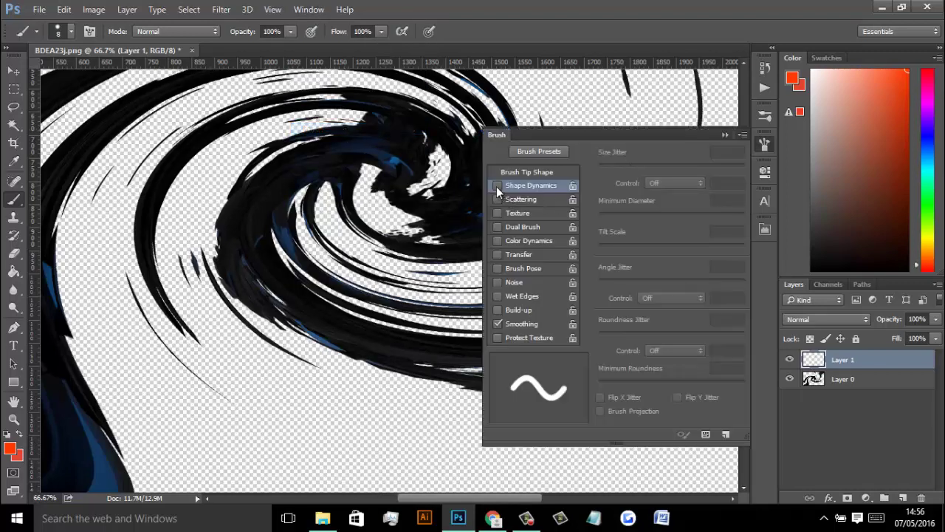
click(496, 186)
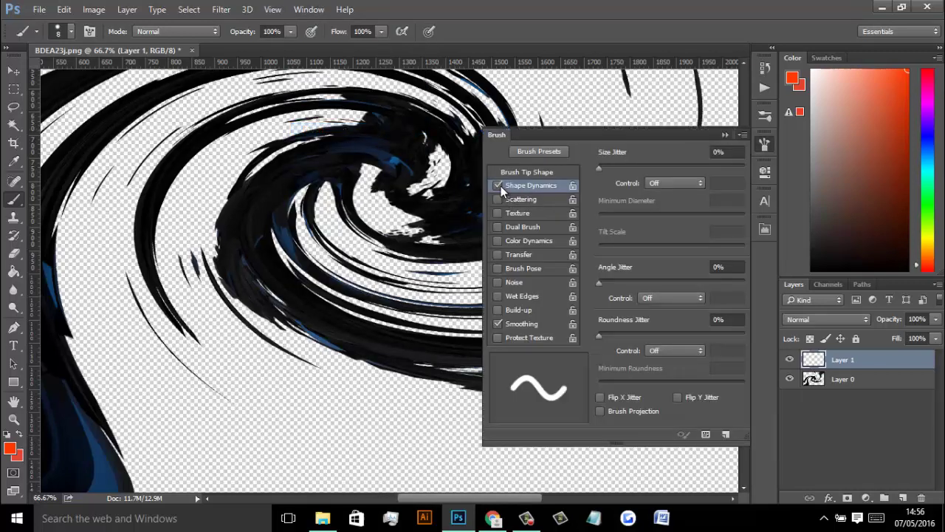
click(675, 183)
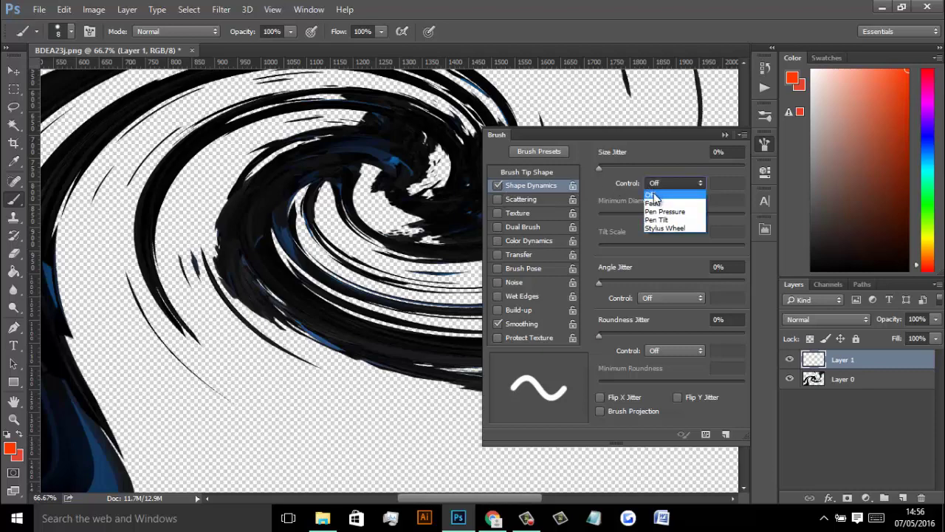
click(656, 212)
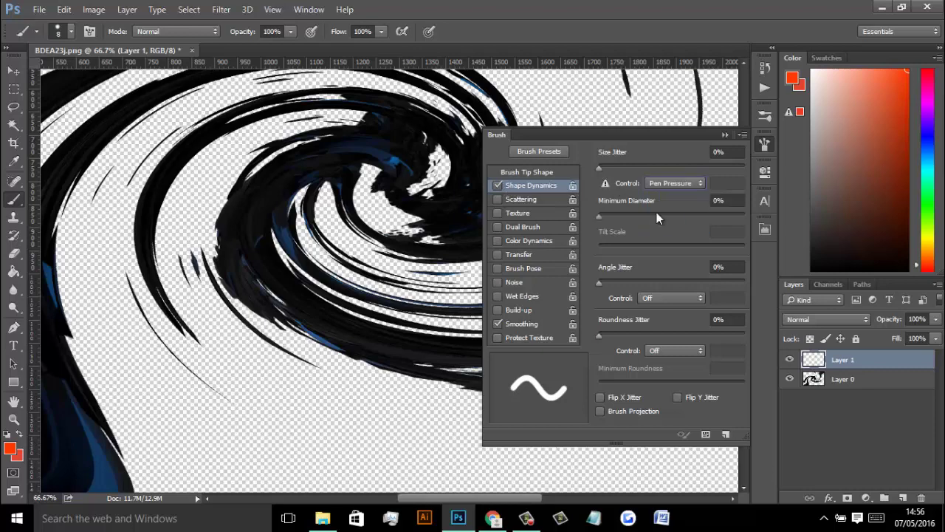
click(724, 135)
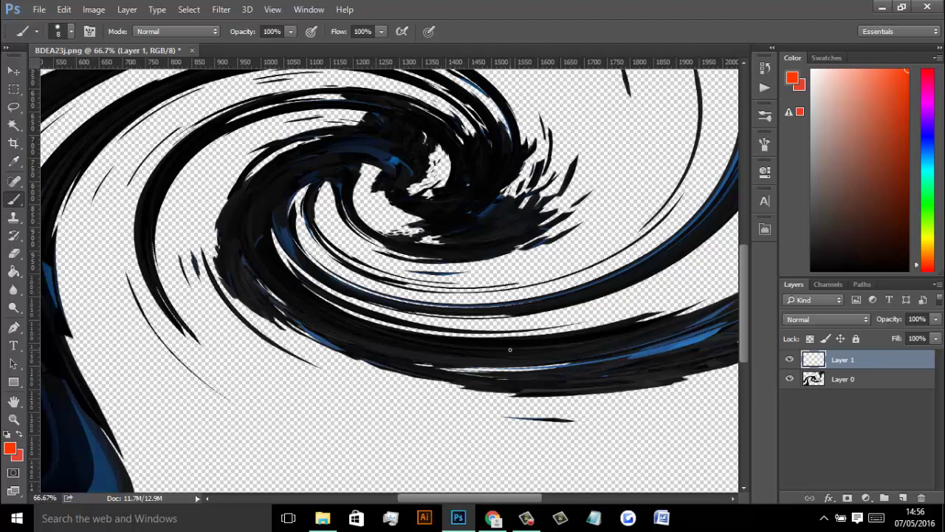
key(p)
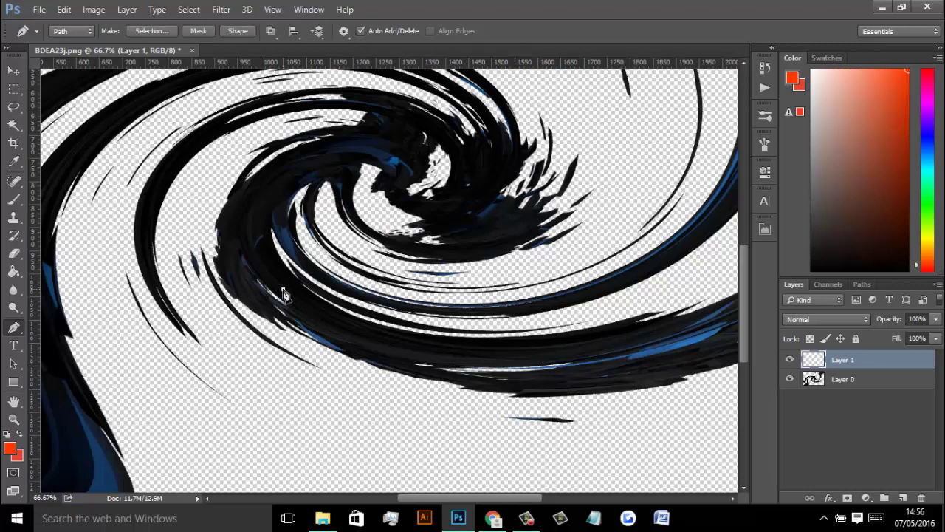
Draw curved pen anchors tracing the swirl's lower sweeping arc
drag(444, 501, 462, 502)
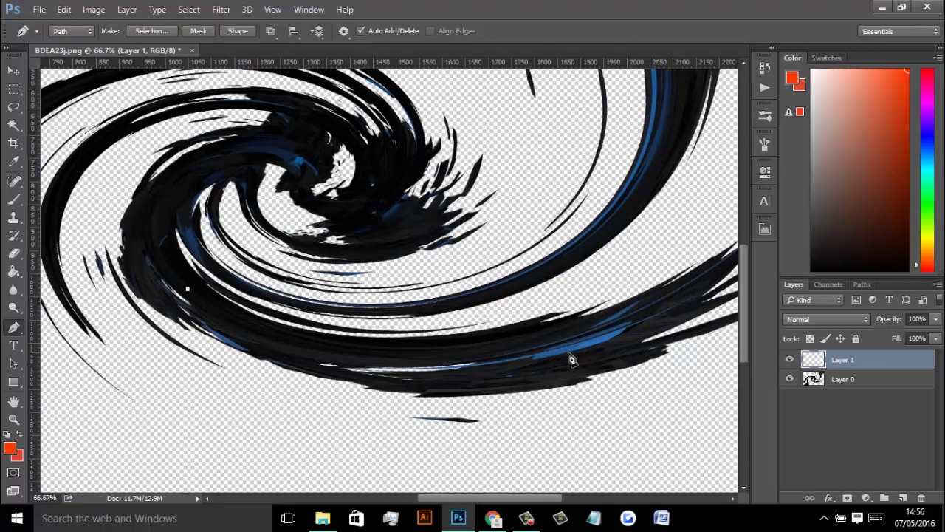
mouse_move(549, 331)
mouse_down()
mouse_move(660, 296)
mouse_move(449, 334)
mouse_up()
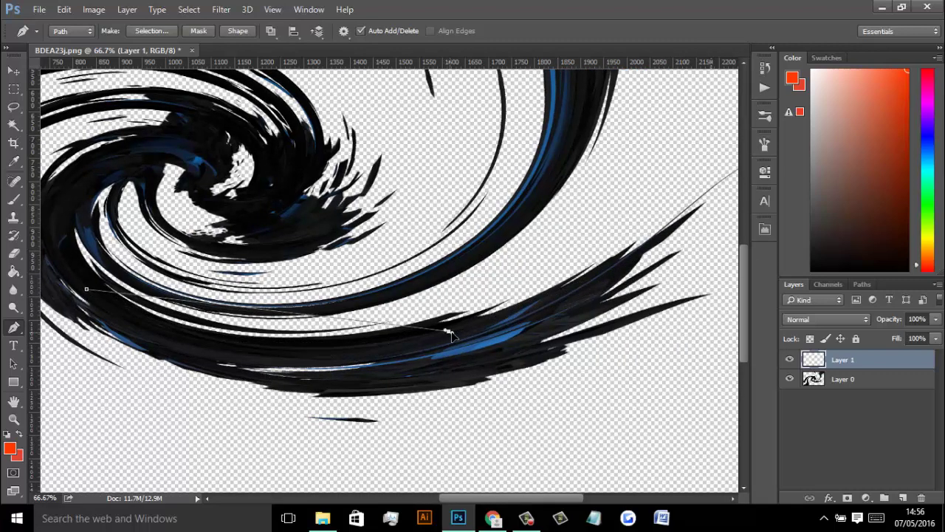
drag(449, 334, 665, 260)
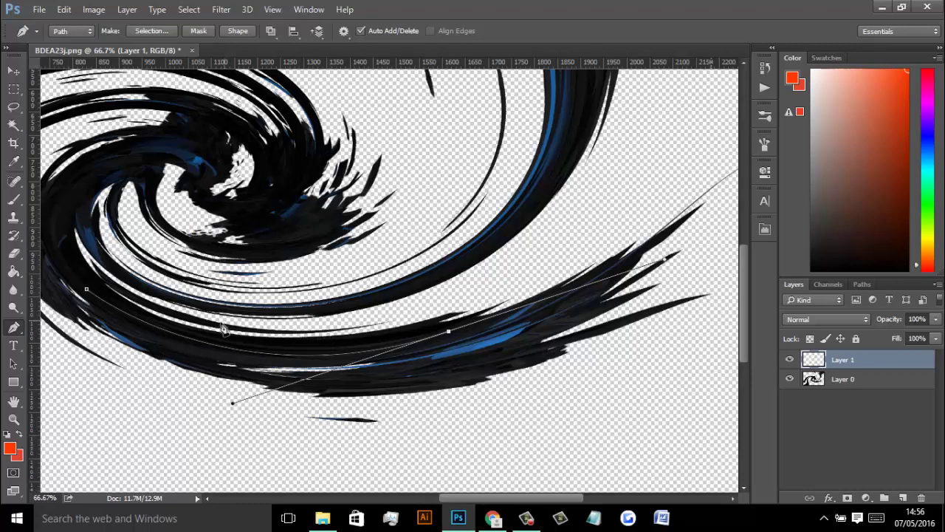
Stroke the lower-sweep path with the orange-red brush and hide the path outline
right_click(438, 266)
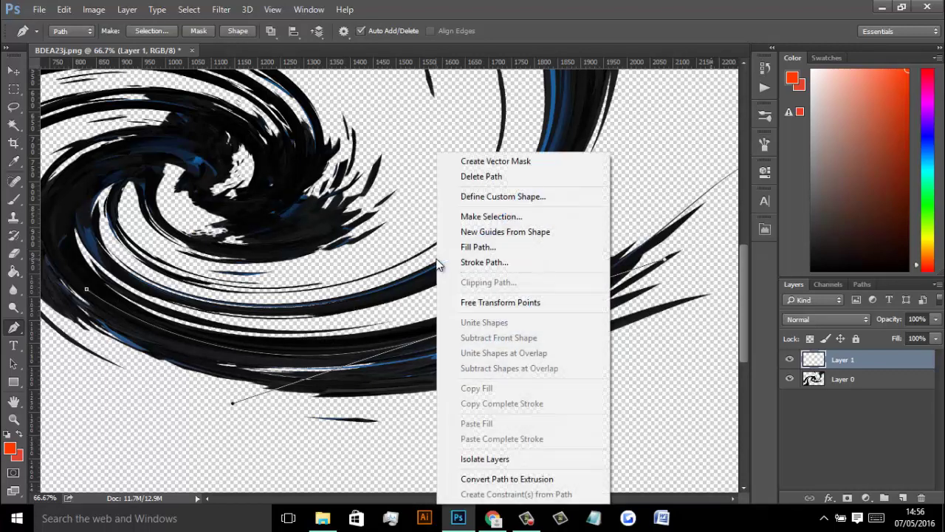
click(450, 261)
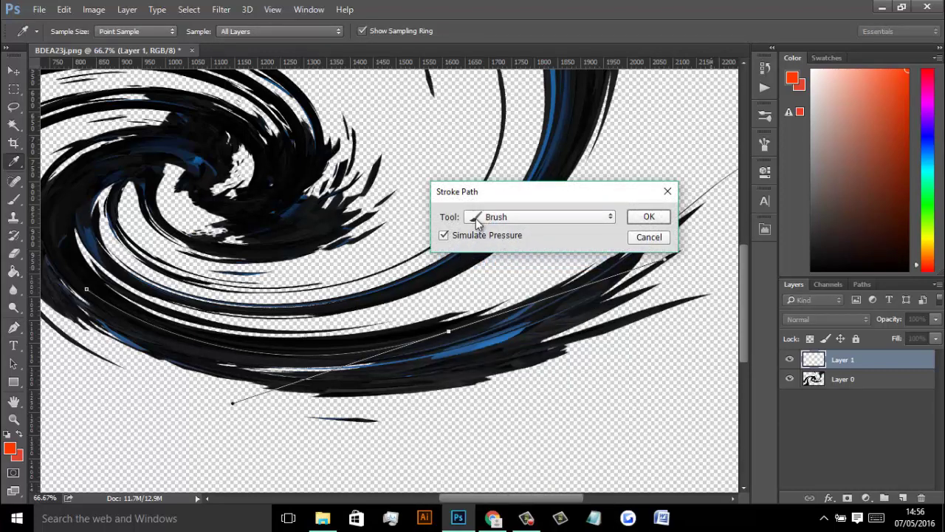
click(477, 224)
click(491, 242)
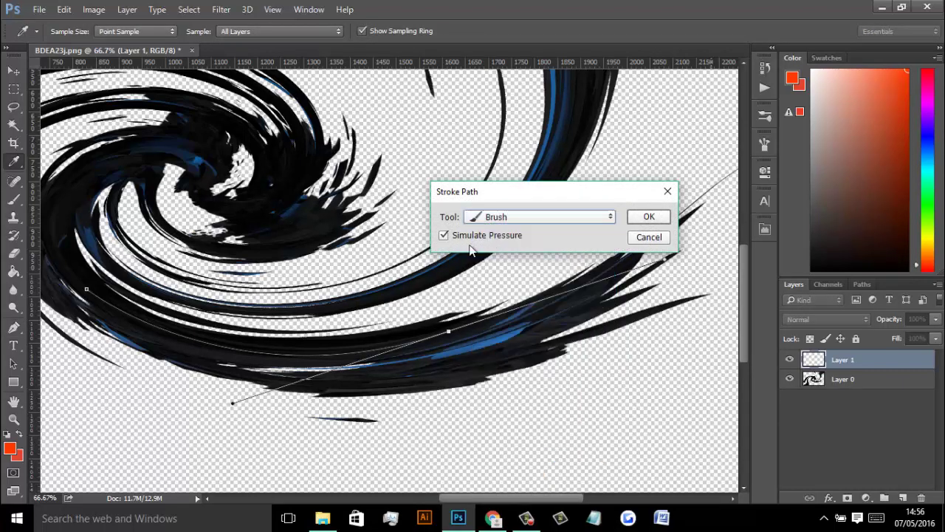
click(444, 235)
click(650, 217)
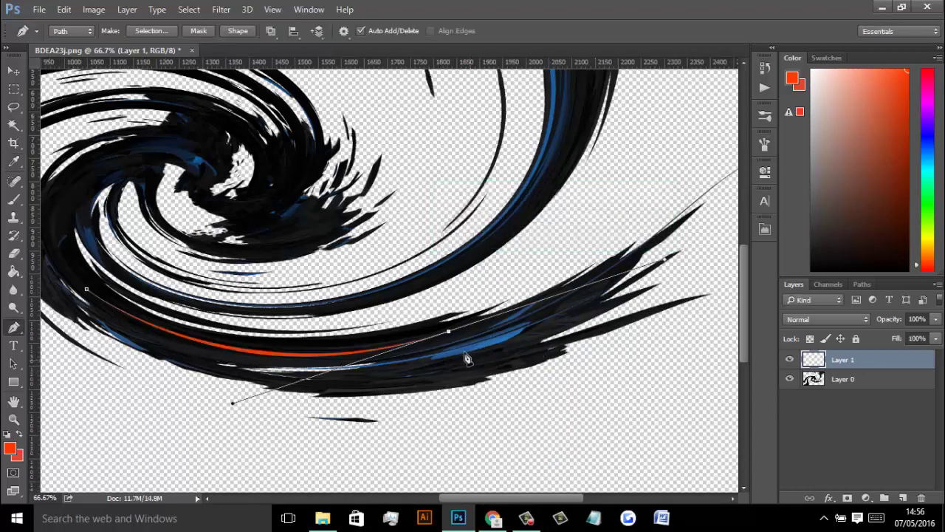
key(Return)
Draw a path along the upper-left arc and stroke it with a pressure-tapered orange line
key(ctrl+minus)
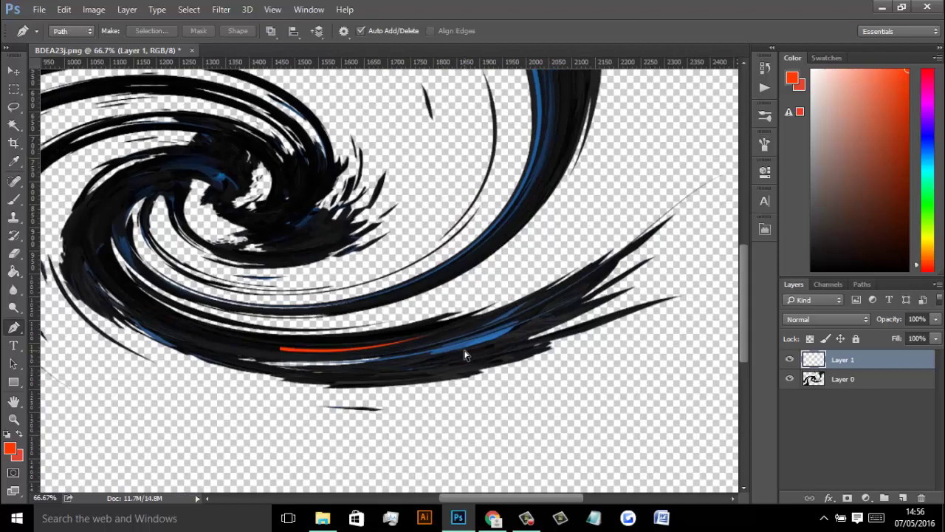
drag(557, 502, 543, 502)
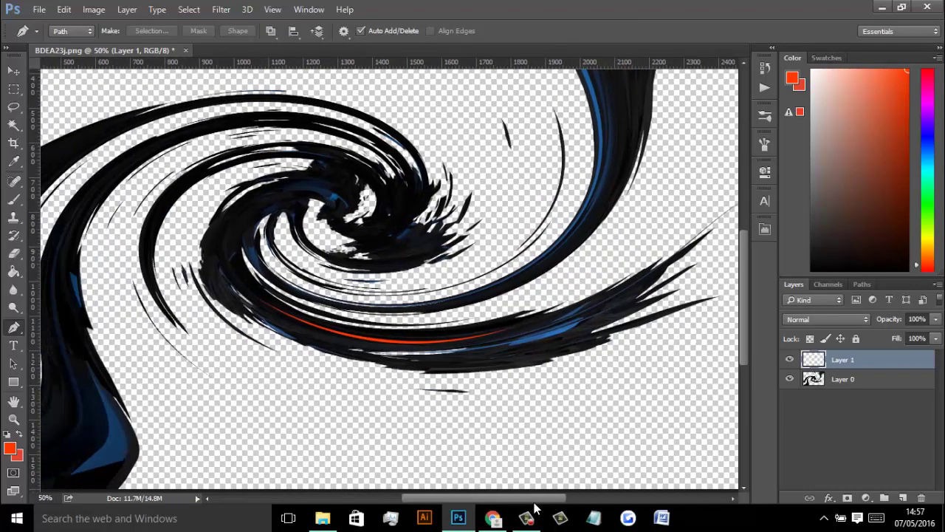
key(ctrl+minus)
key(ctrl+minus)
key(ctrl+plus)
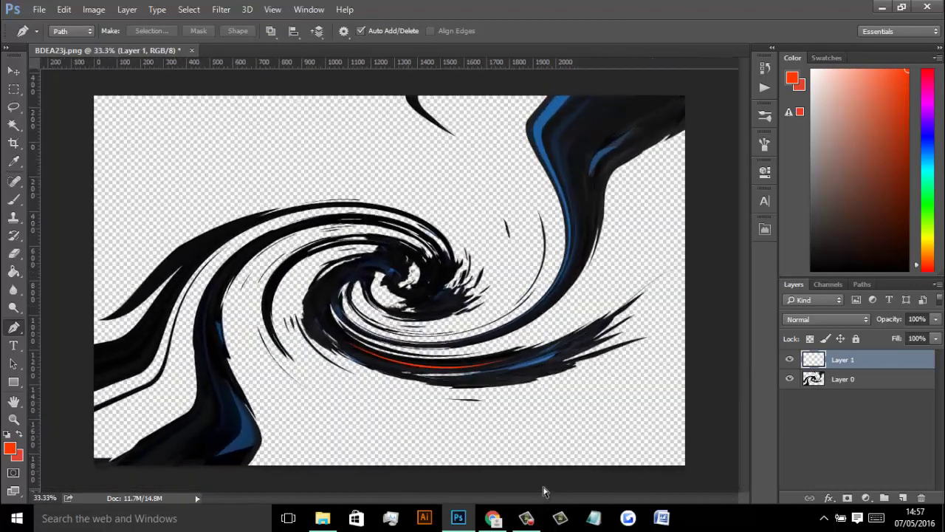
key(ctrl+plus)
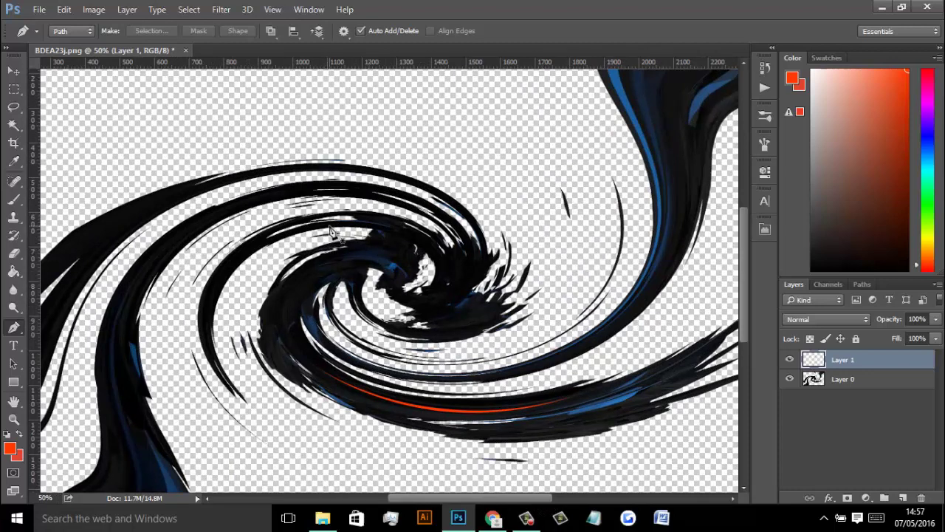
click(296, 191)
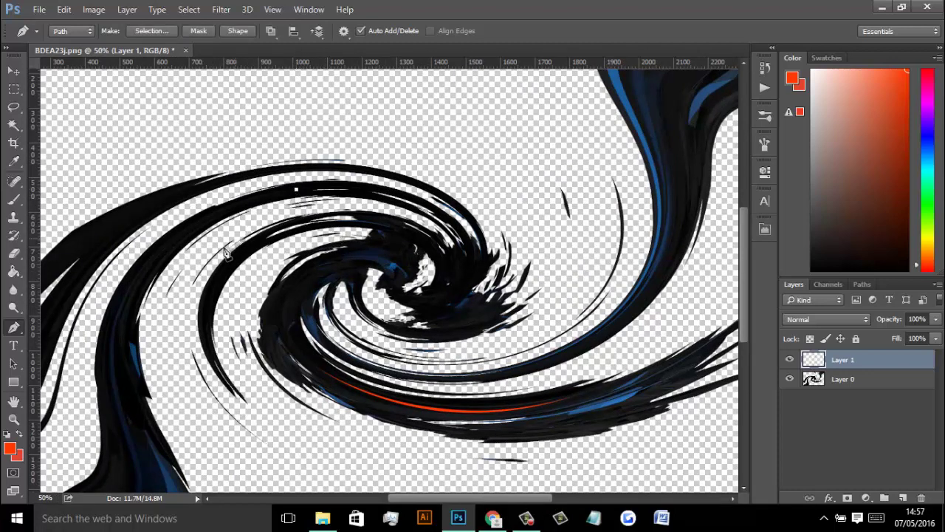
mouse_move(135, 290)
mouse_down()
mouse_move(133, 332)
mouse_move(102, 384)
mouse_up()
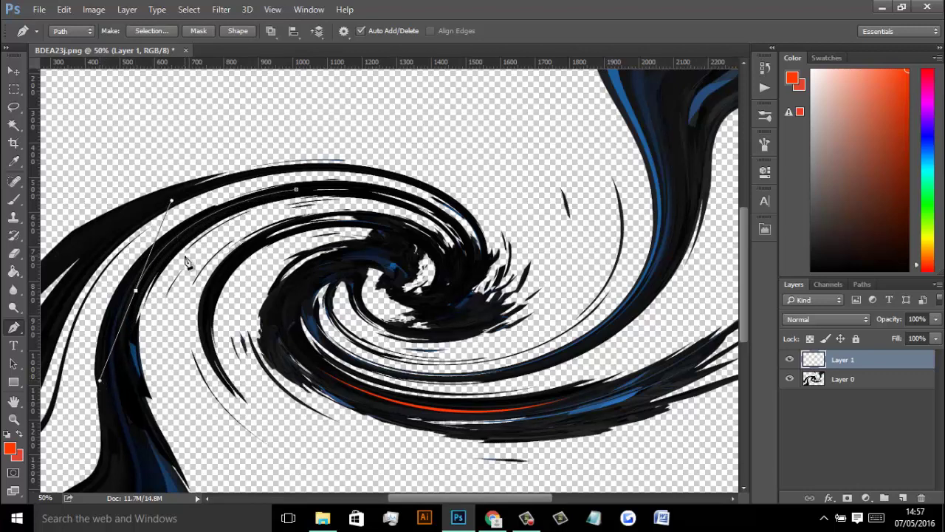
right_click(215, 275)
click(252, 262)
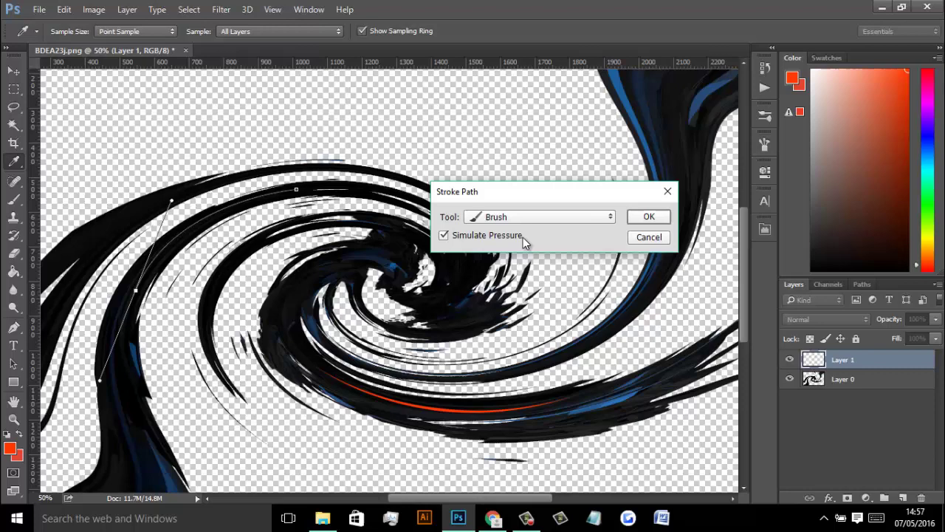
click(643, 218)
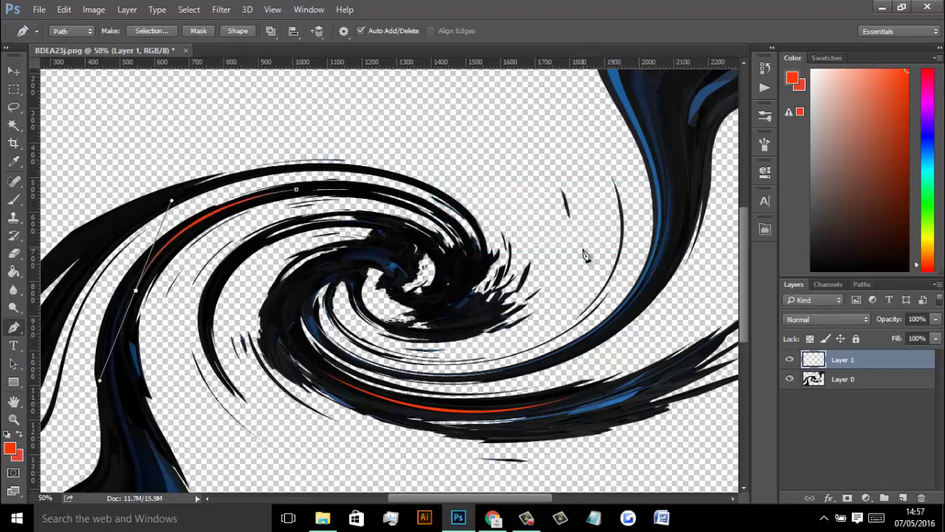
key(Return)
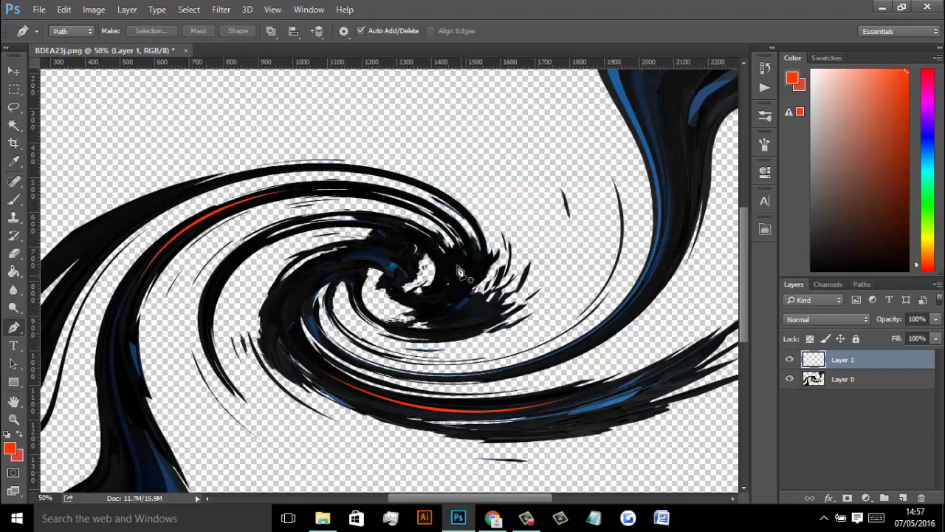
Draw a curved path into the swirl's centre and stroke it in orange
click(410, 300)
drag(432, 245, 464, 300)
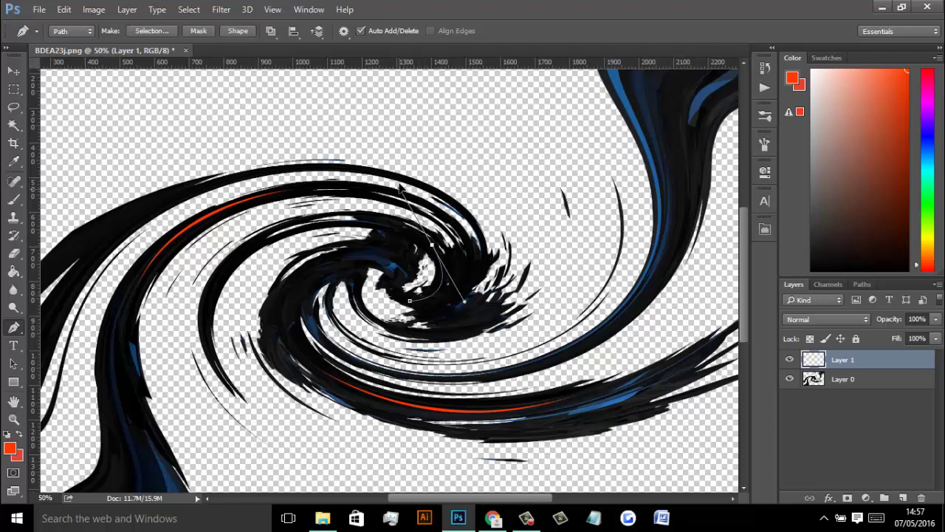
drag(401, 190, 408, 194)
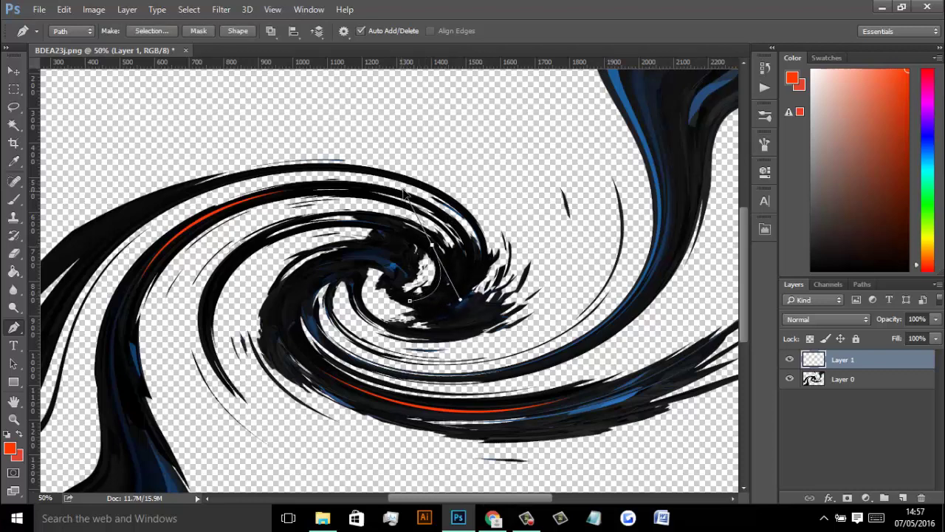
right_click(461, 207)
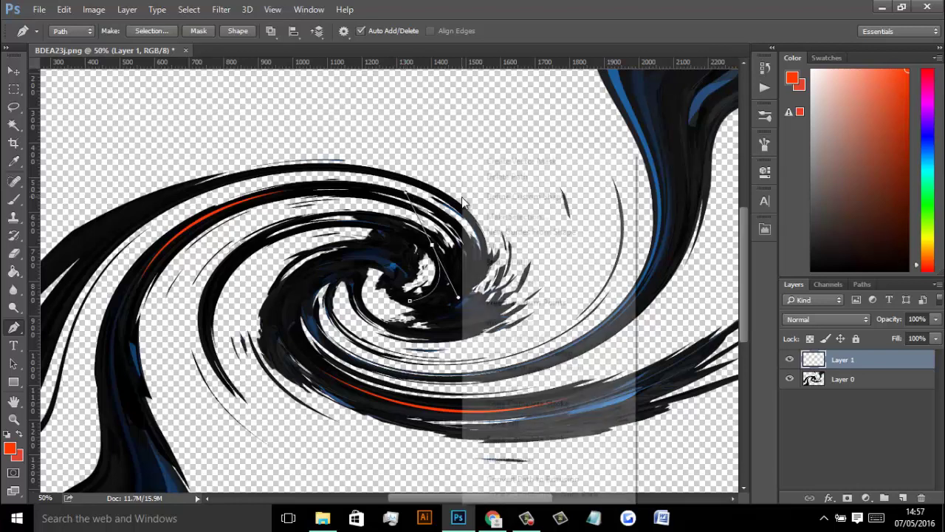
click(517, 263)
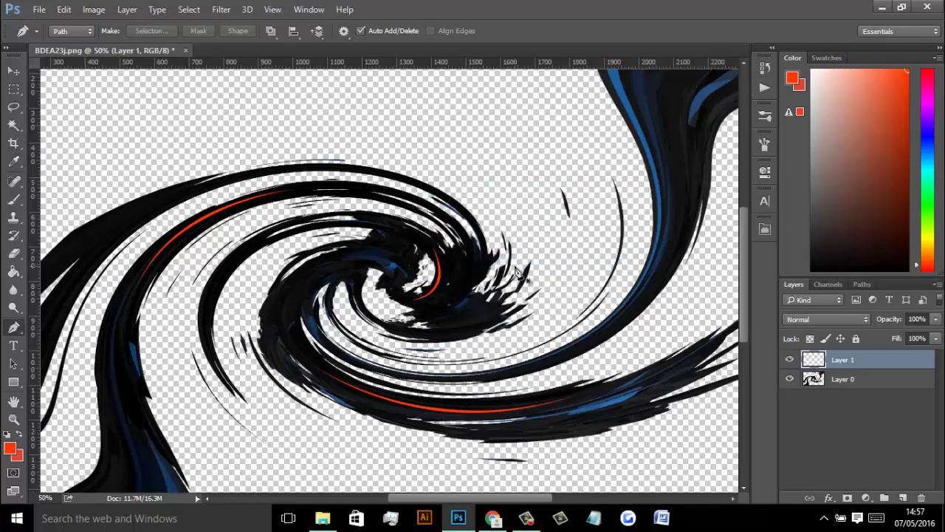
key(ctrl+minus)
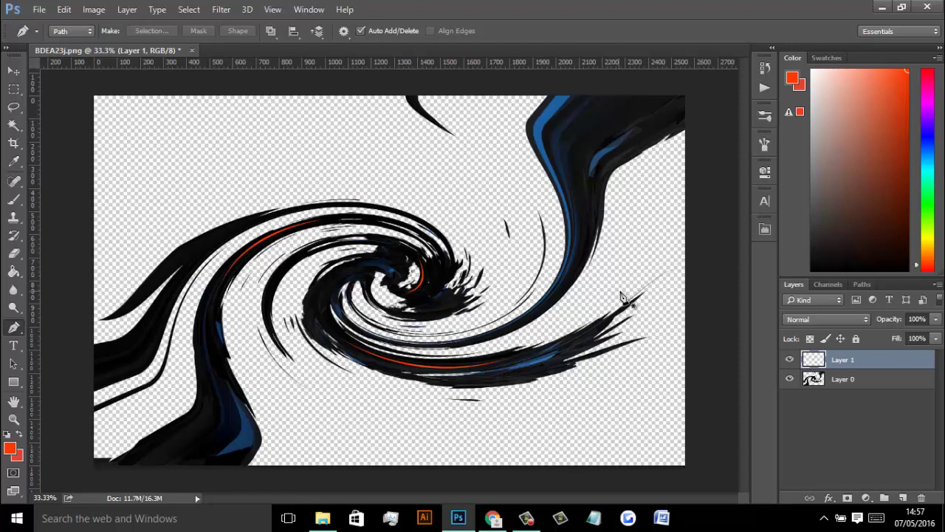
Draw a path down the right-hand inner arc and stroke it with the tapered orange brush
click(578, 182)
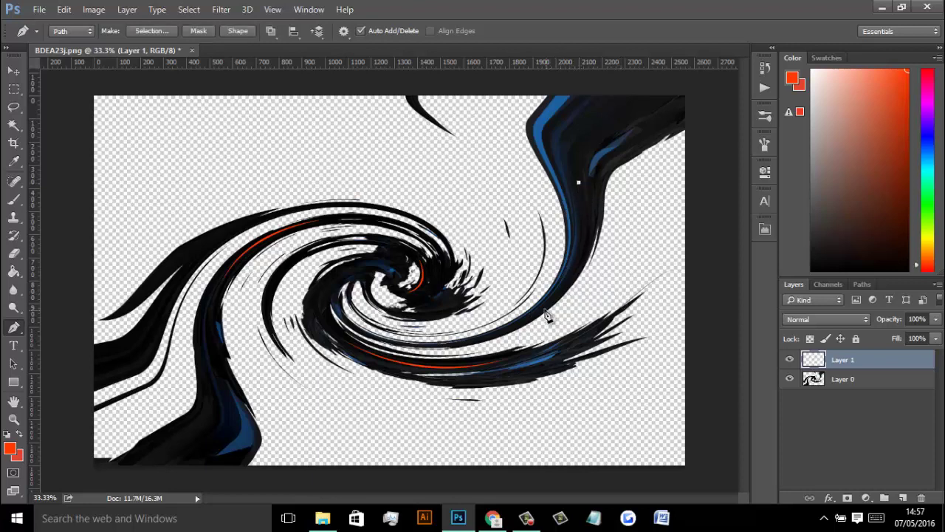
drag(543, 306, 484, 356)
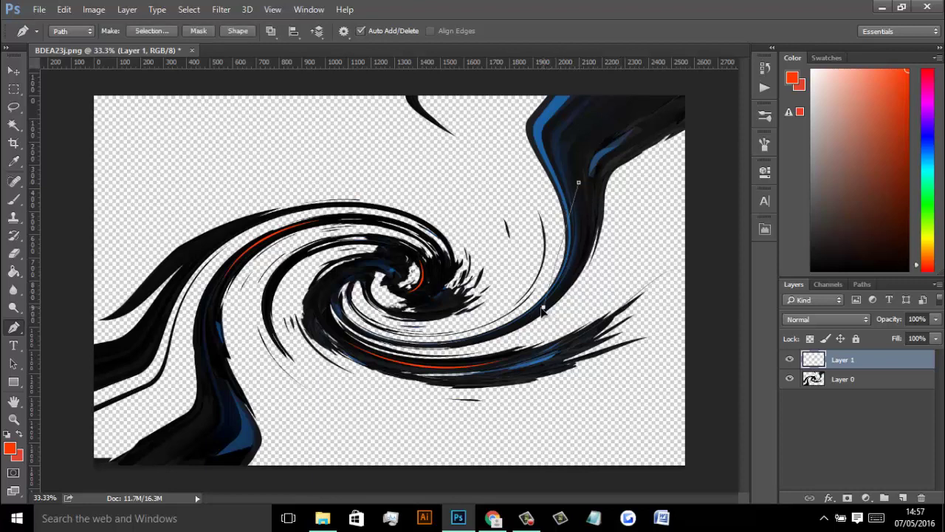
right_click(495, 252)
click(540, 262)
key(Return)
key(Return)
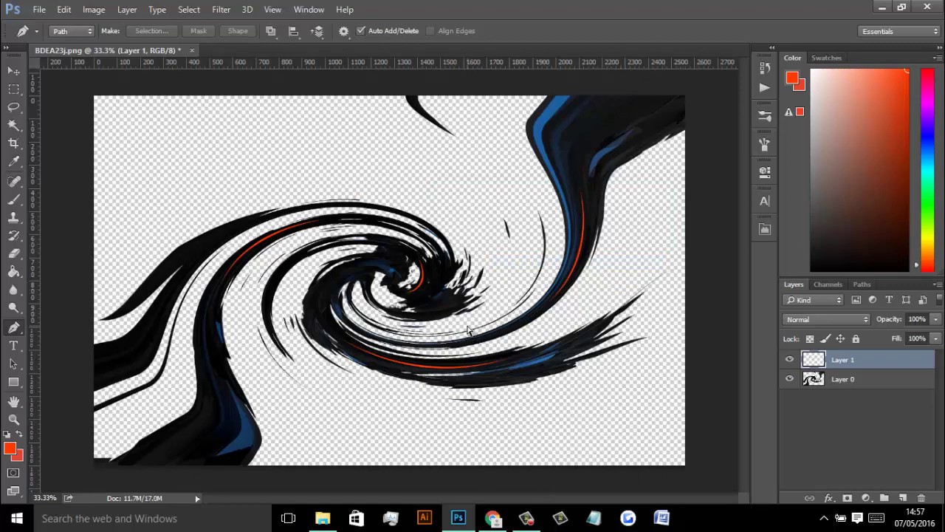
key(ctrl+minus)
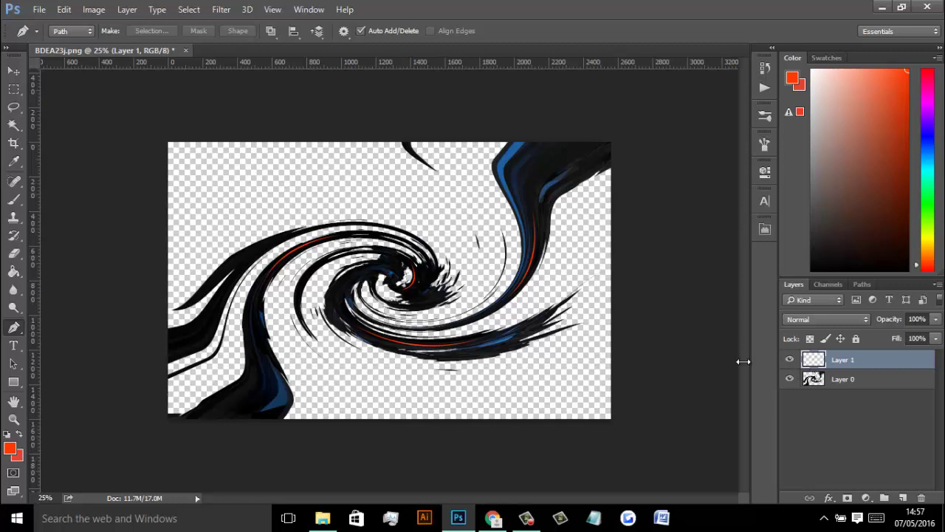
Open Layer Style for Layer 1 and switch on Outer Glow with its settings shown
click(788, 357)
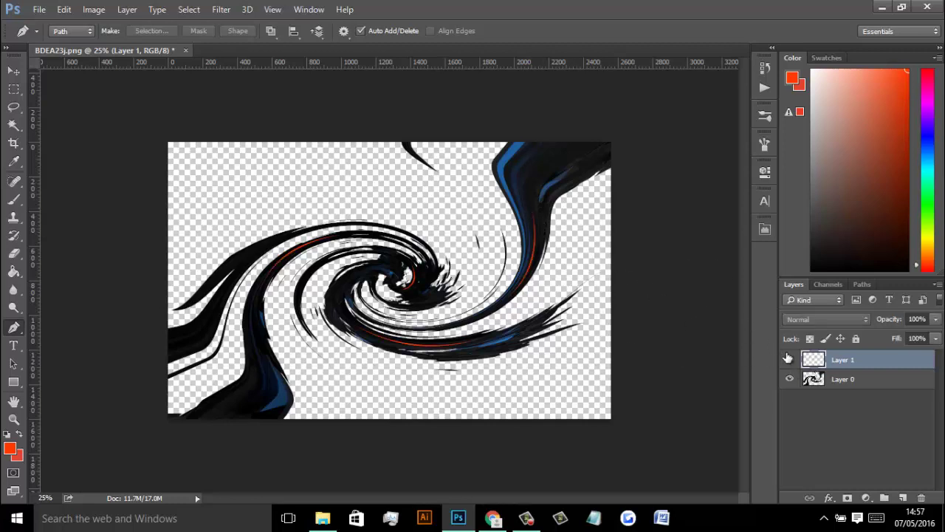
double_click(900, 362)
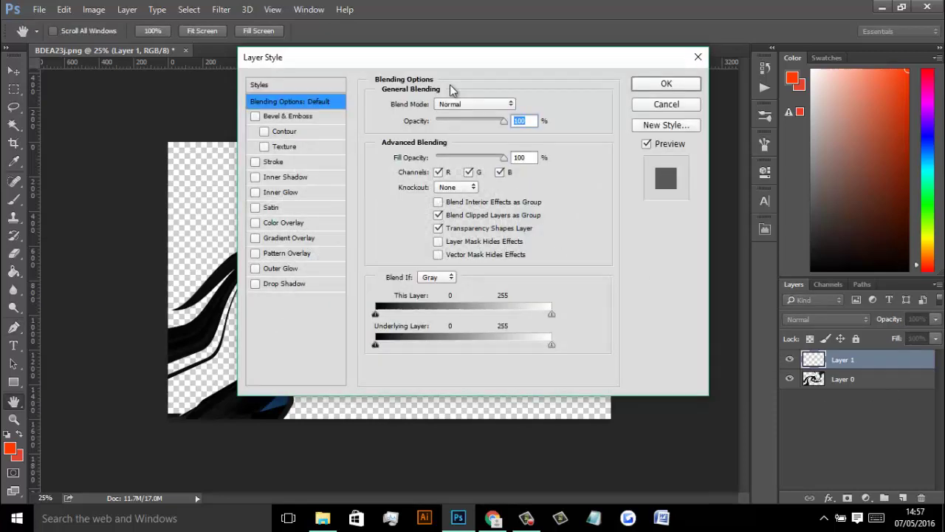
drag(478, 70, 677, 83)
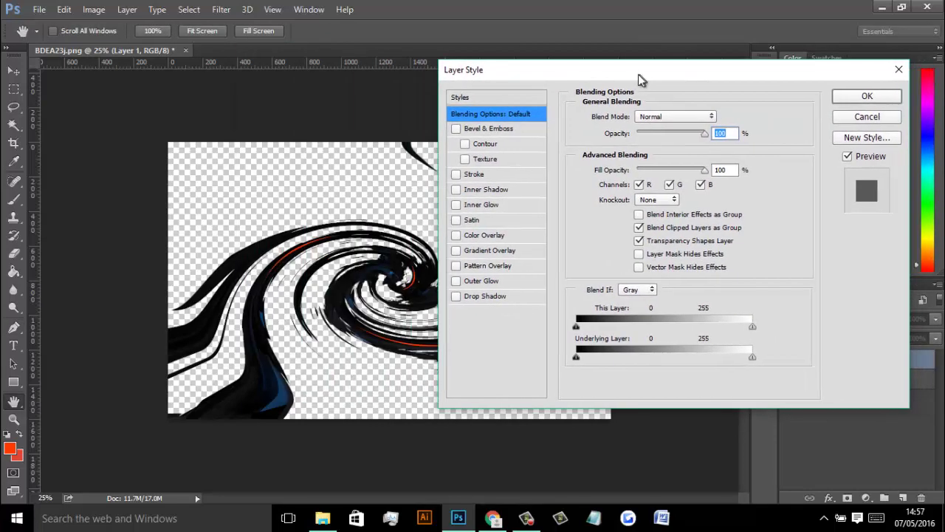
click(454, 280)
click(493, 281)
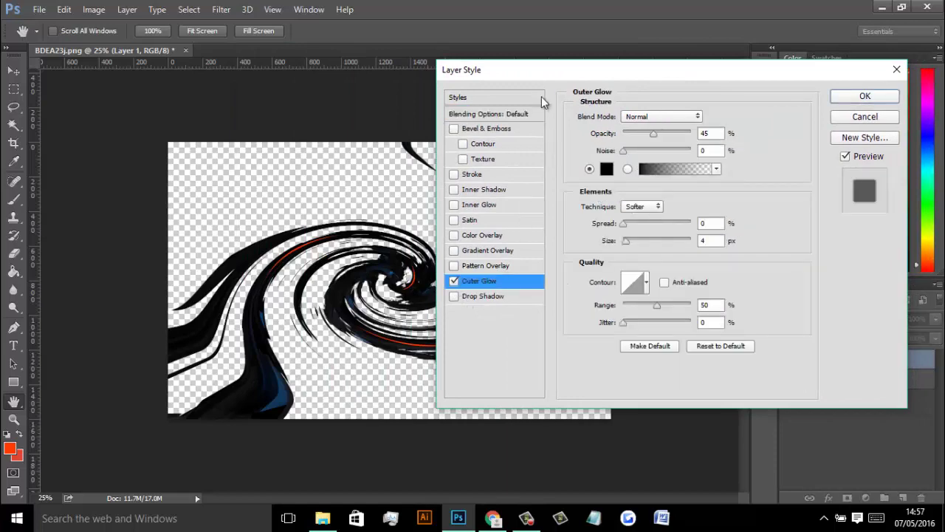
drag(542, 68, 641, 68)
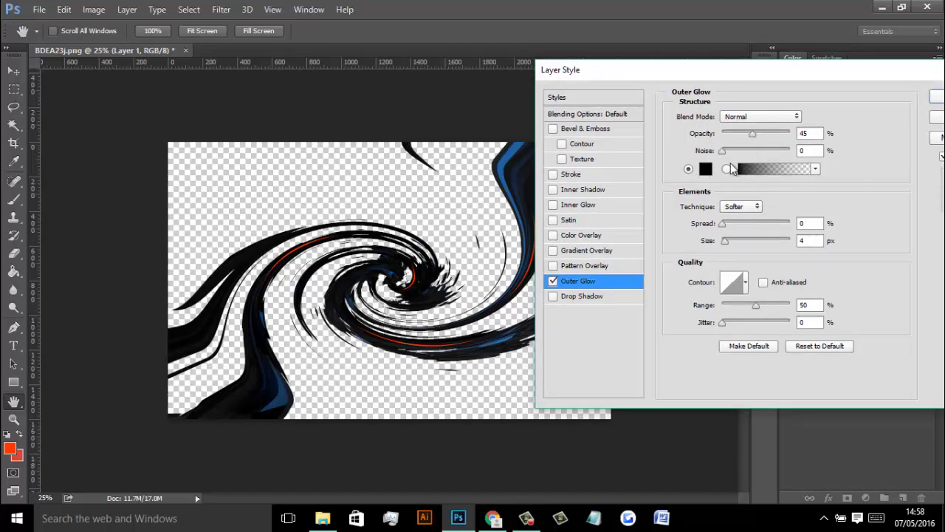
Set the Outer Glow colour to the sampled orange-red foreground colour
click(704, 169)
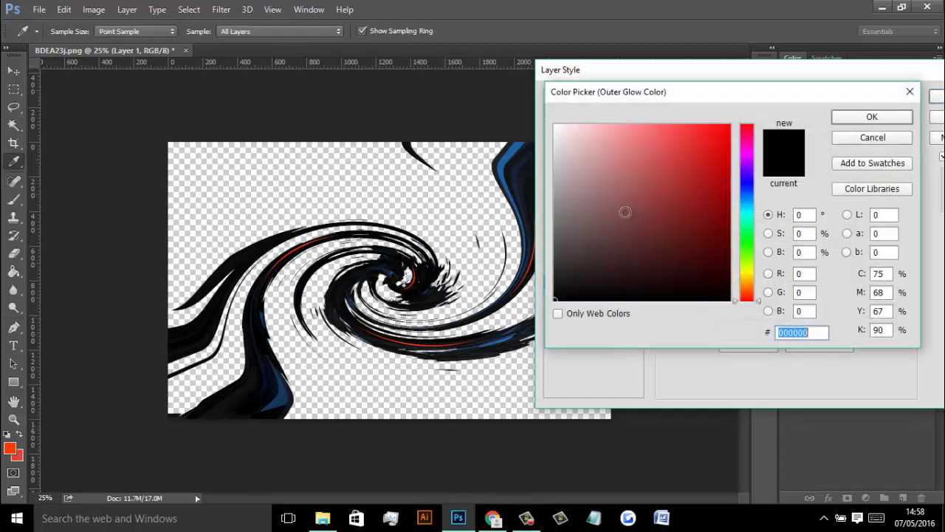
click(11, 445)
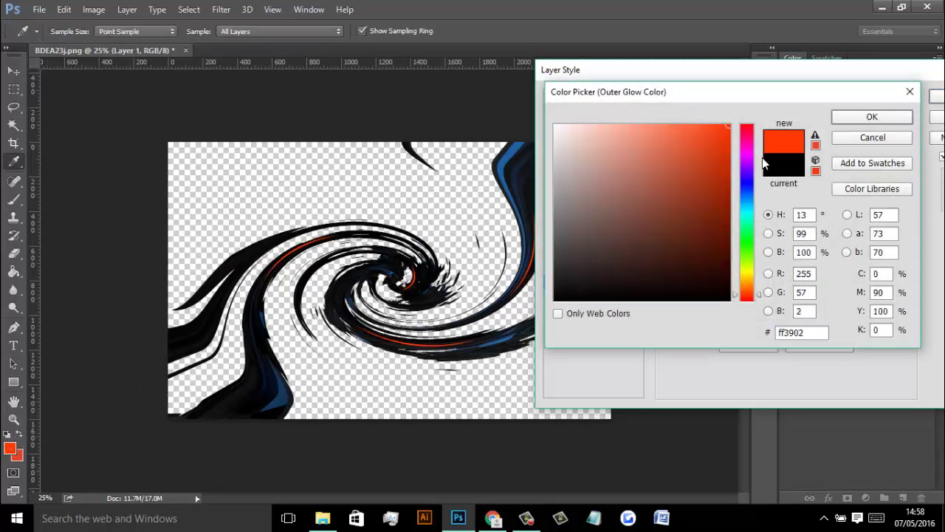
click(868, 119)
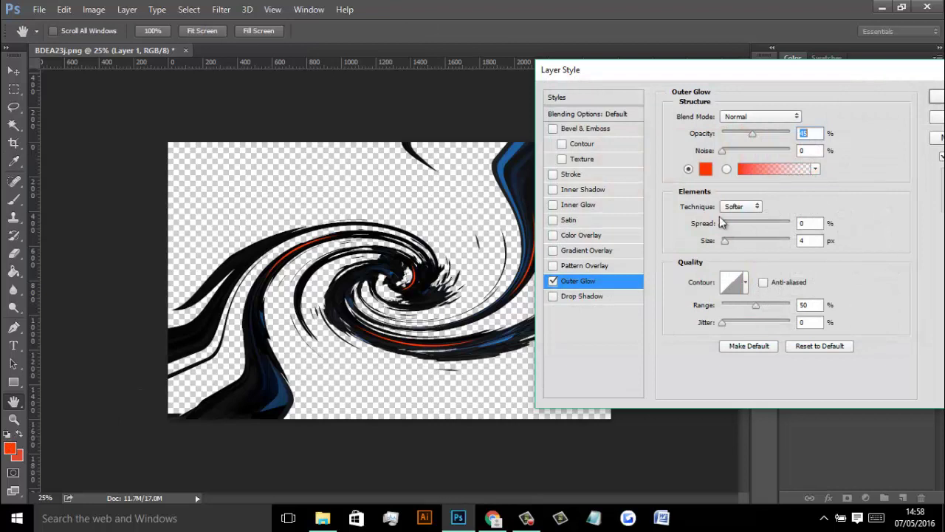
click(706, 170)
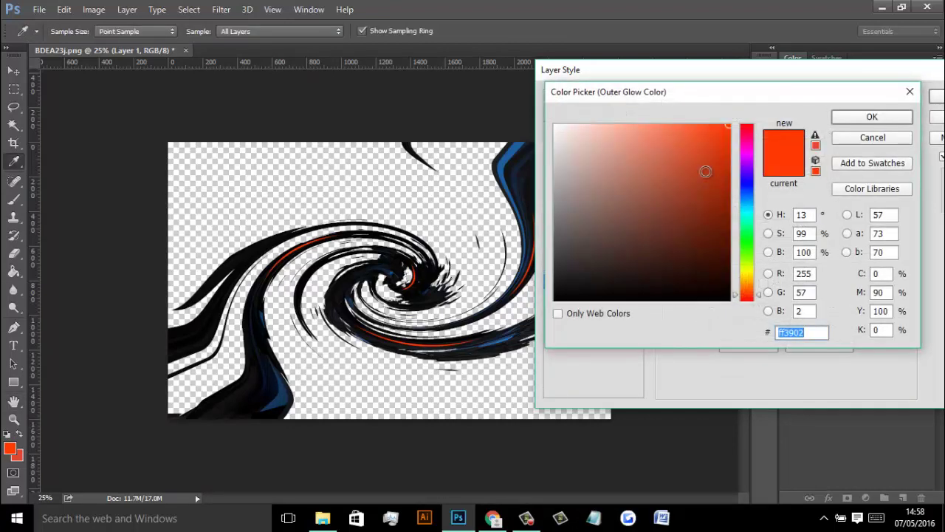
click(13, 442)
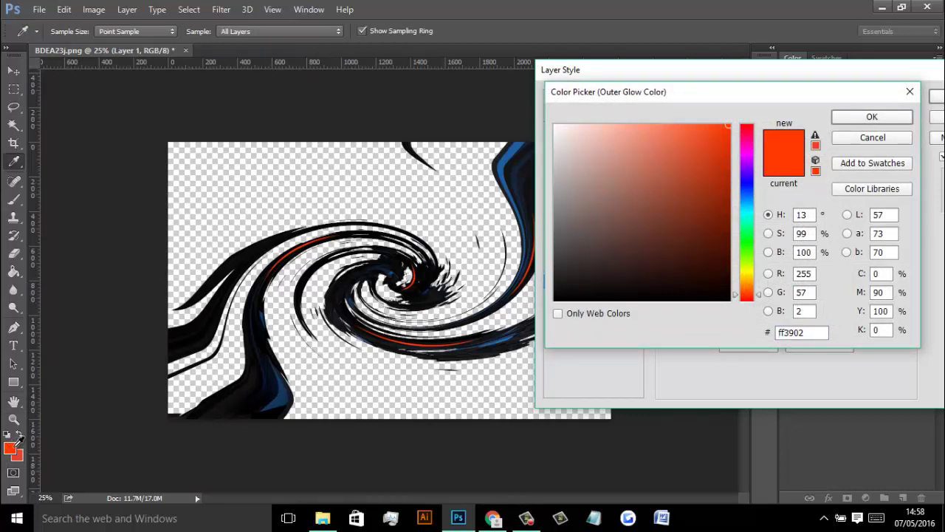
click(842, 116)
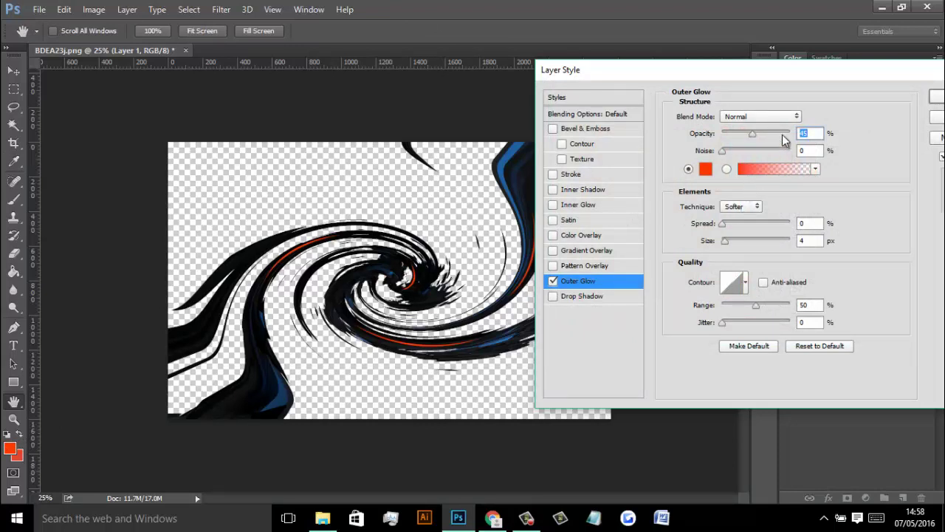
Give the Outer Glow 60% opacity and 6 px size, previewing it on the strokes
text(60)
double_click(810, 240)
text(6)
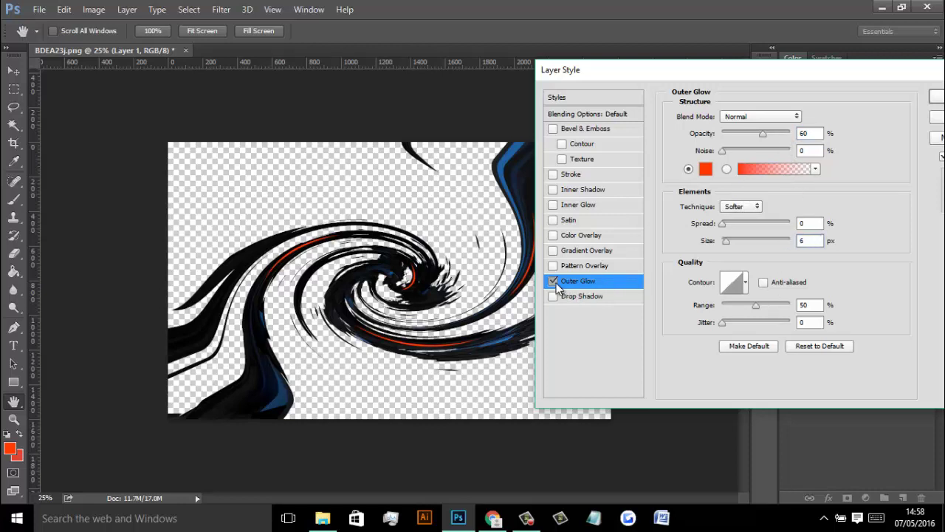
click(556, 283)
click(555, 282)
click(556, 282)
drag(664, 72, 531, 76)
Apply the orange-red Outer Glow and collapse Layer 1's effects list above Layer 0
click(831, 102)
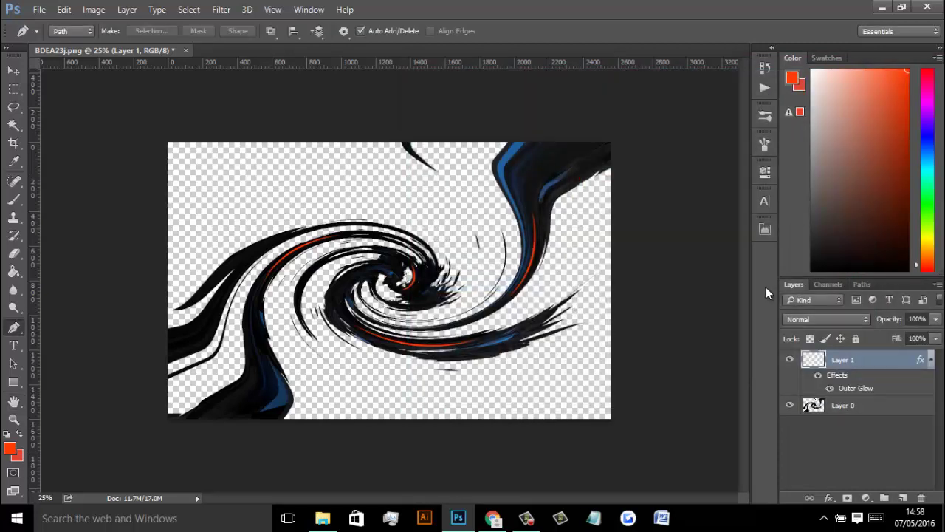
click(931, 360)
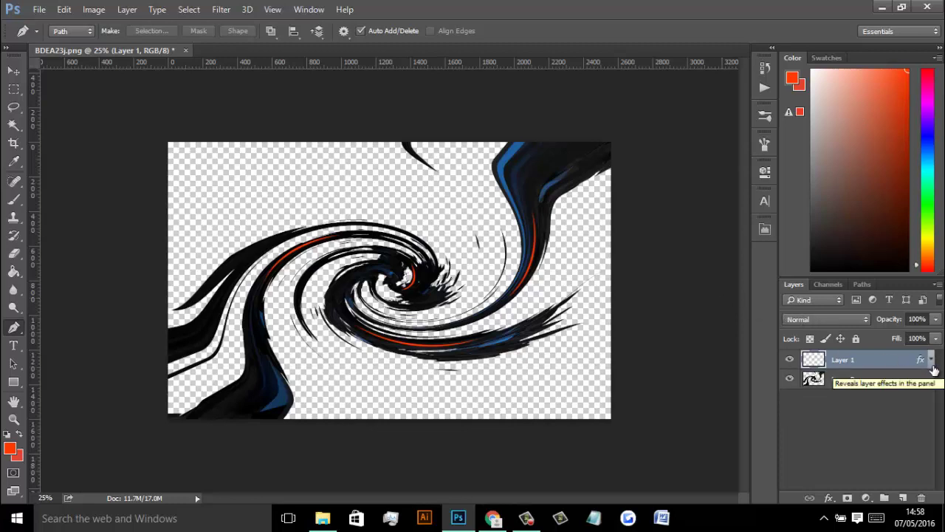